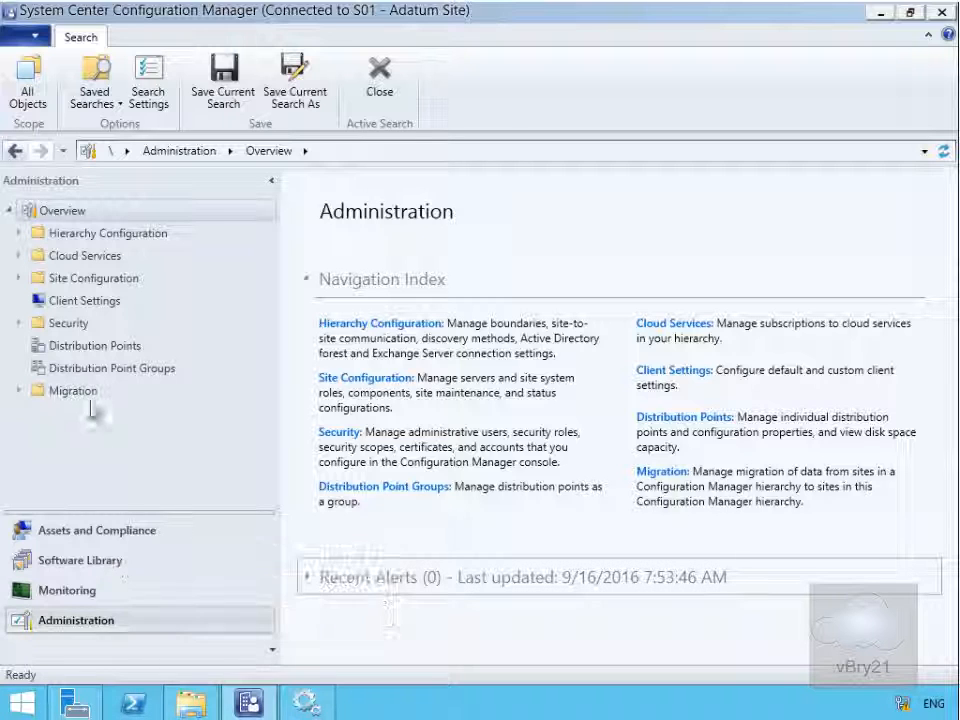
Open the site maintenance task list for the S01 - Adatum Site under Site Configuration
{"action": "left_click", "coordinate": [19, 278]}
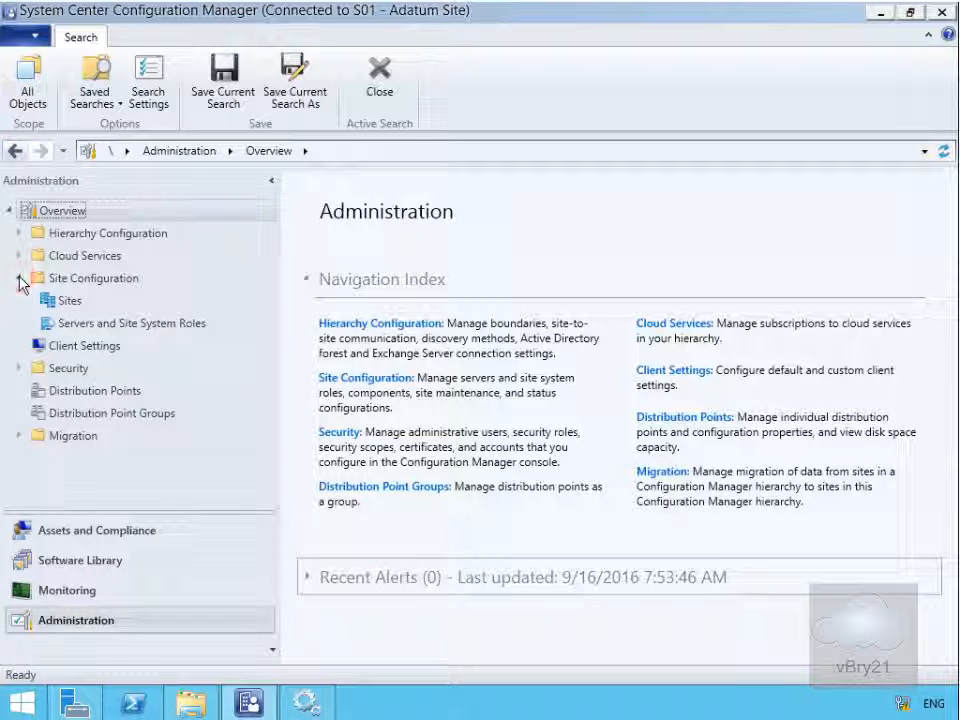
{"action": "left_click", "coordinate": [74, 301]}
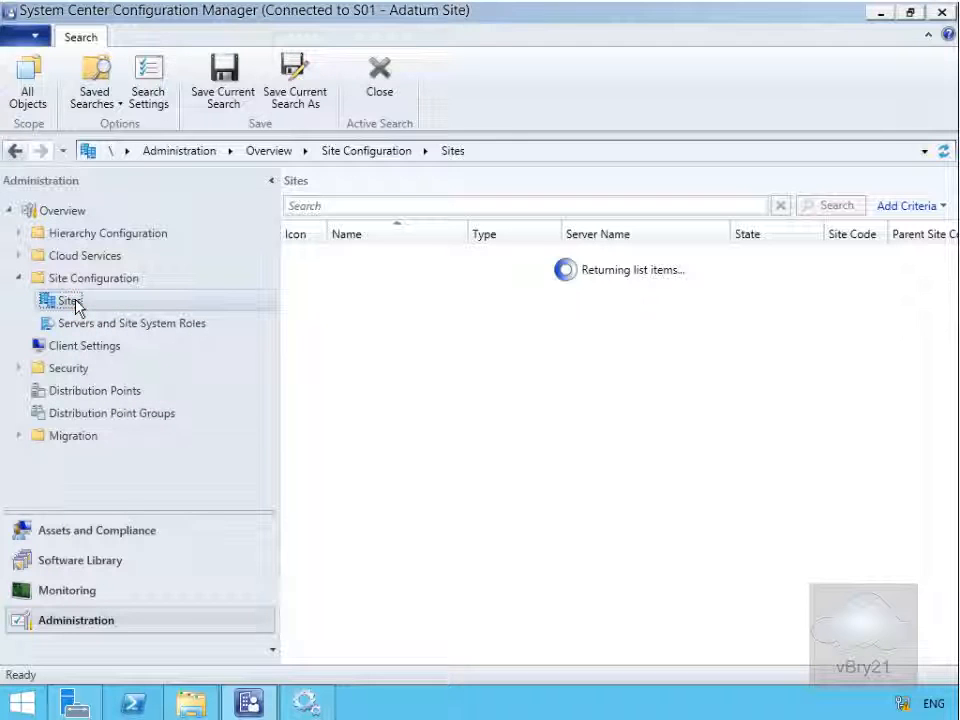
{"action": "left_click", "coordinate": [368, 257]}
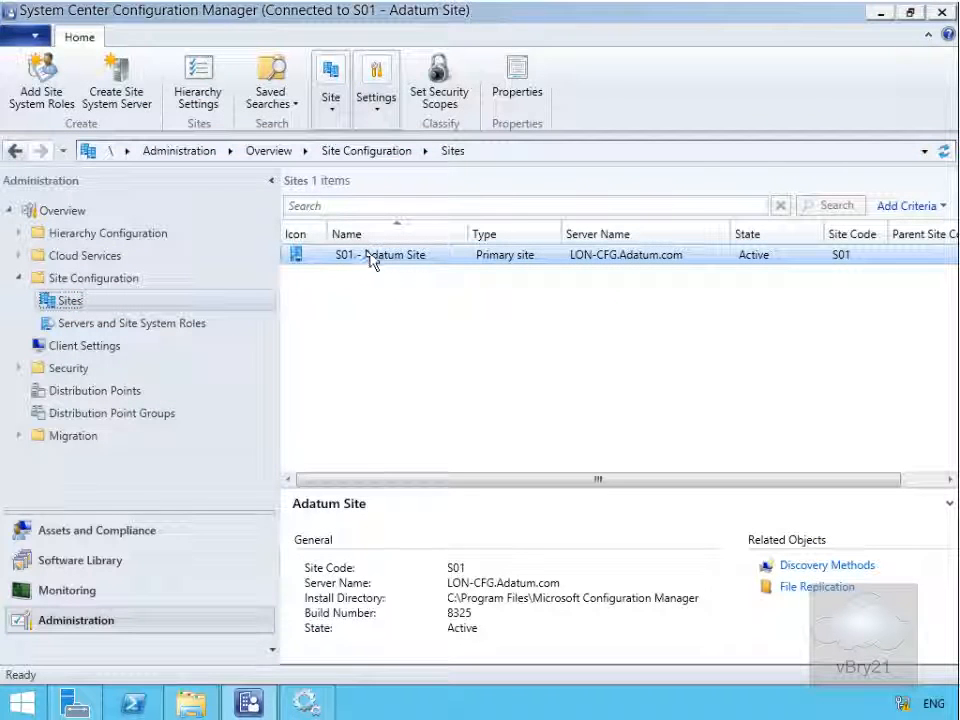
{"action": "left_click", "coordinate": [372, 257]}
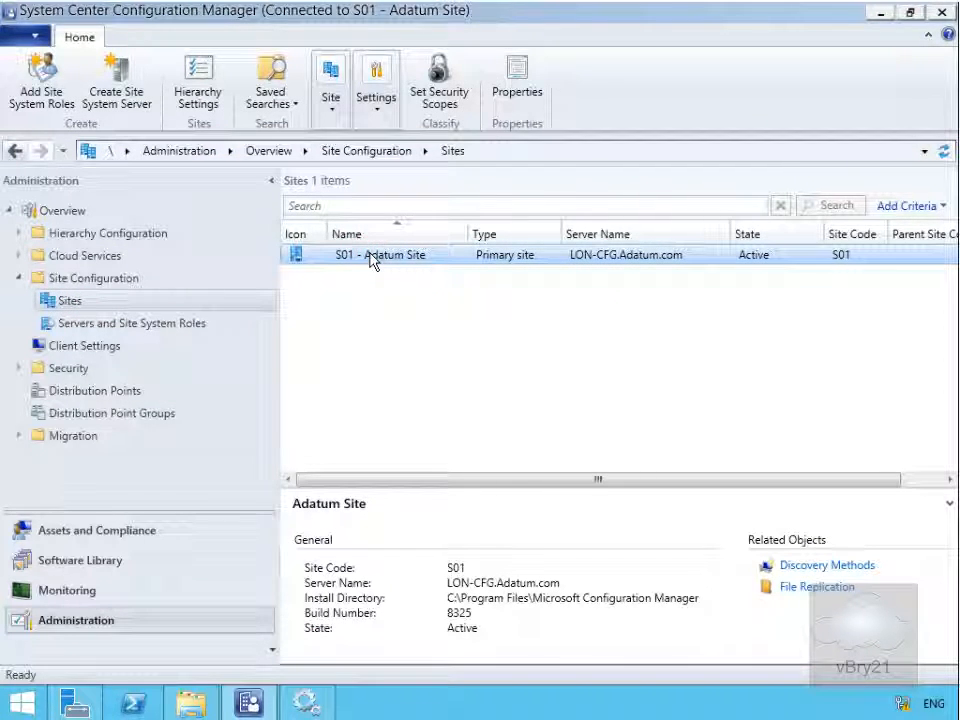
{"action": "left_click", "coordinate": [377, 118]}
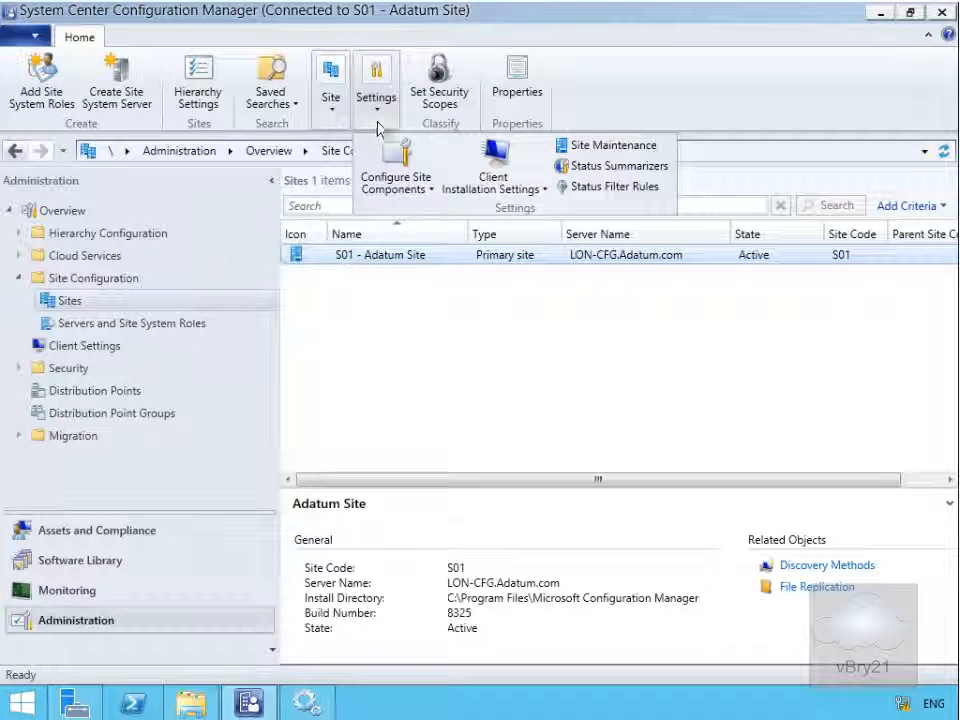
{"action": "left_click", "coordinate": [606, 146]}
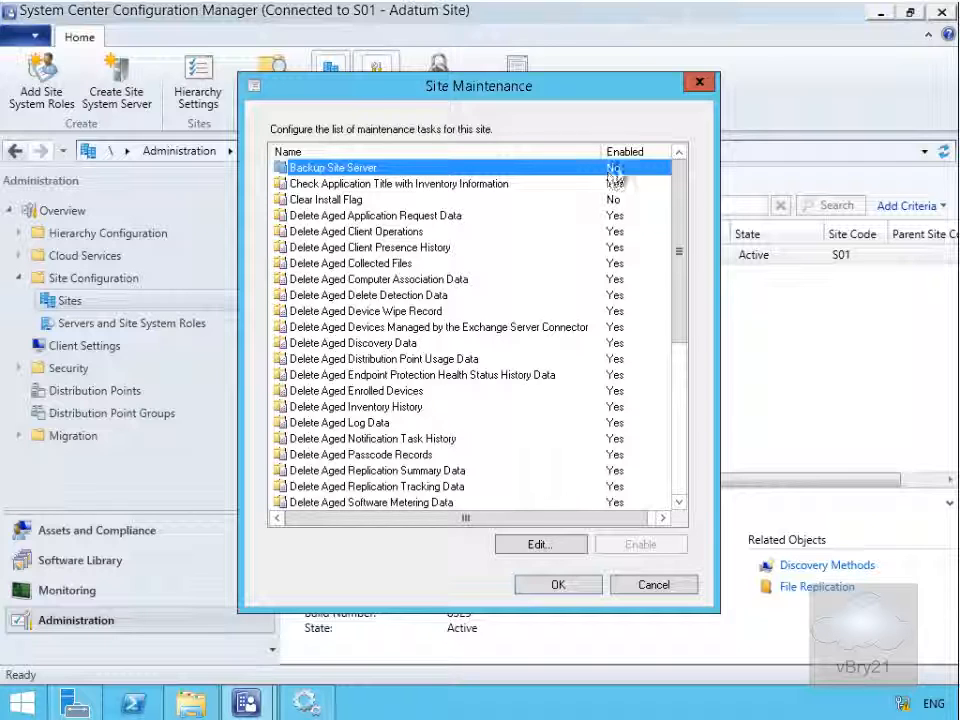
Enable the Backup Site Server task and set its backup destination to the E:\Backup folder on the site server's local drive
{"action": "left_click", "coordinate": [562, 548]}
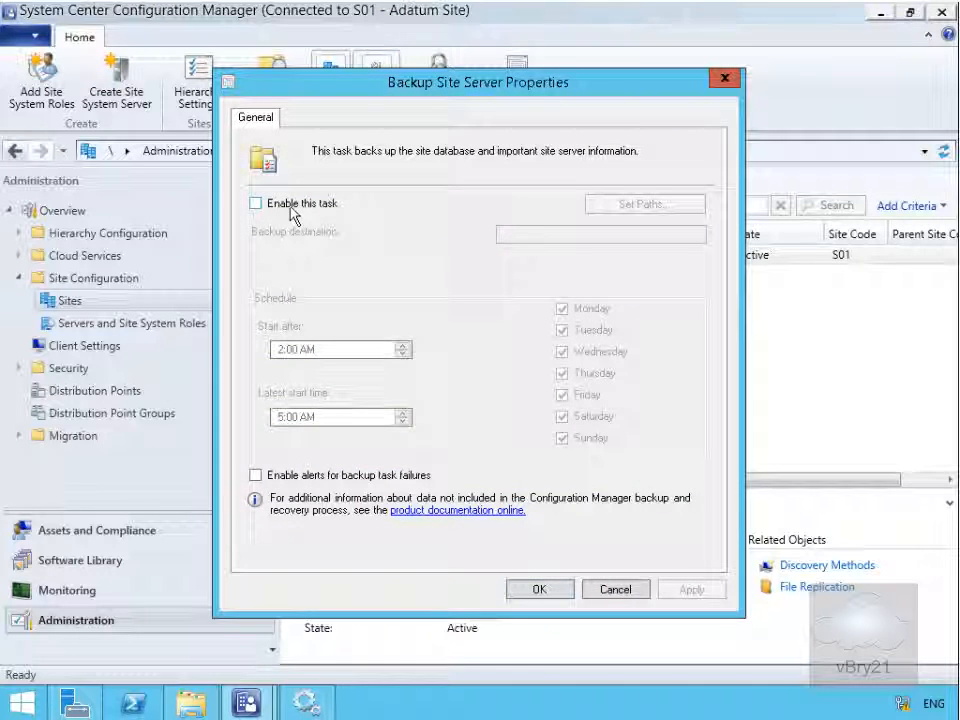
{"action": "left_click", "coordinate": [290, 206]}
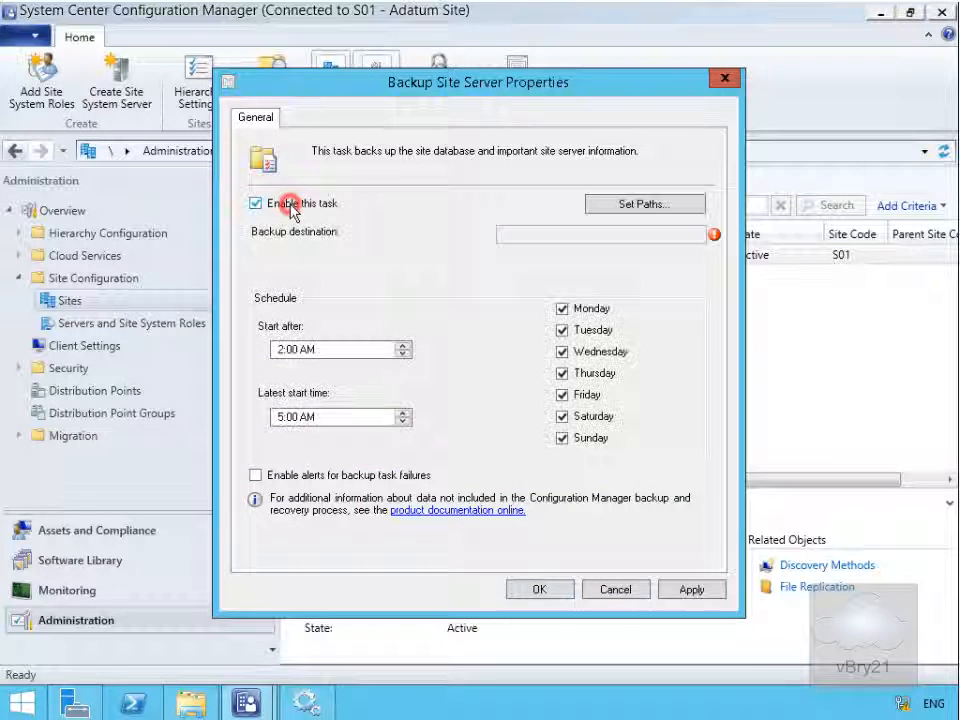
{"action": "left_click", "coordinate": [645, 205]}
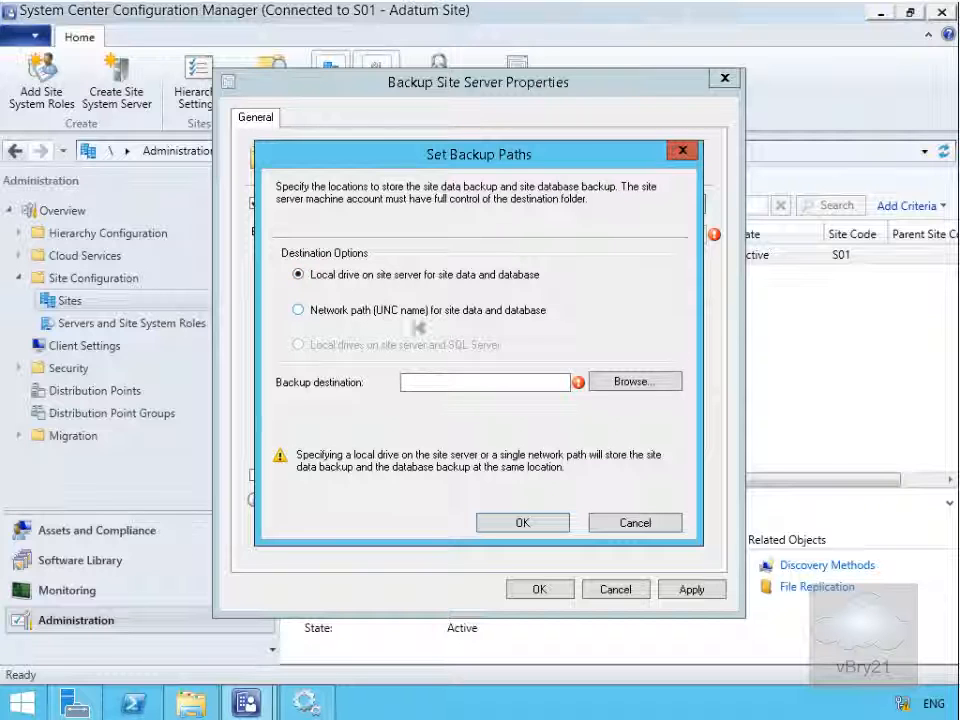
{"action": "left_click", "coordinate": [612, 382]}
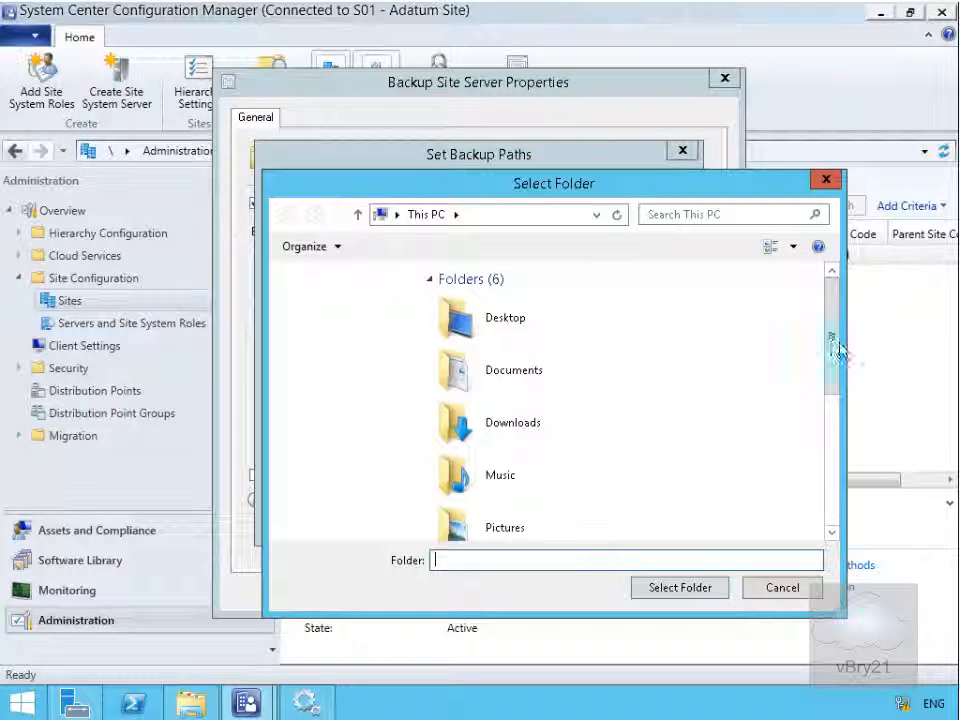
{"action": "left_click_drag", "start_coordinate": [838, 345], "coordinate": [843, 487]}
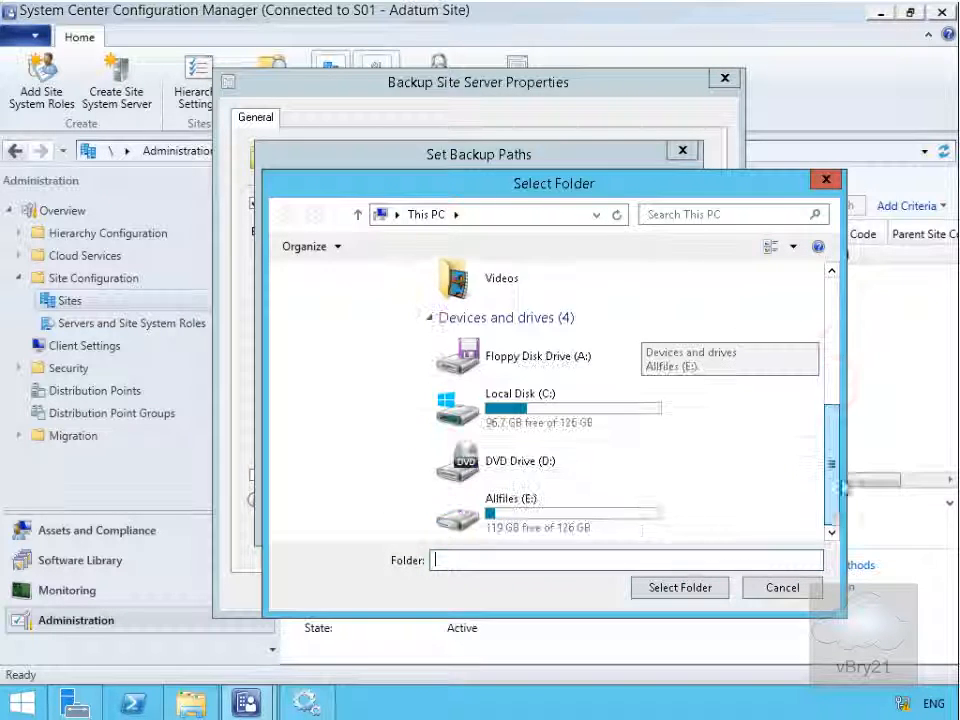
{"action": "double_click", "coordinate": [656, 510]}
{"action": "left_click", "coordinate": [495, 303]}
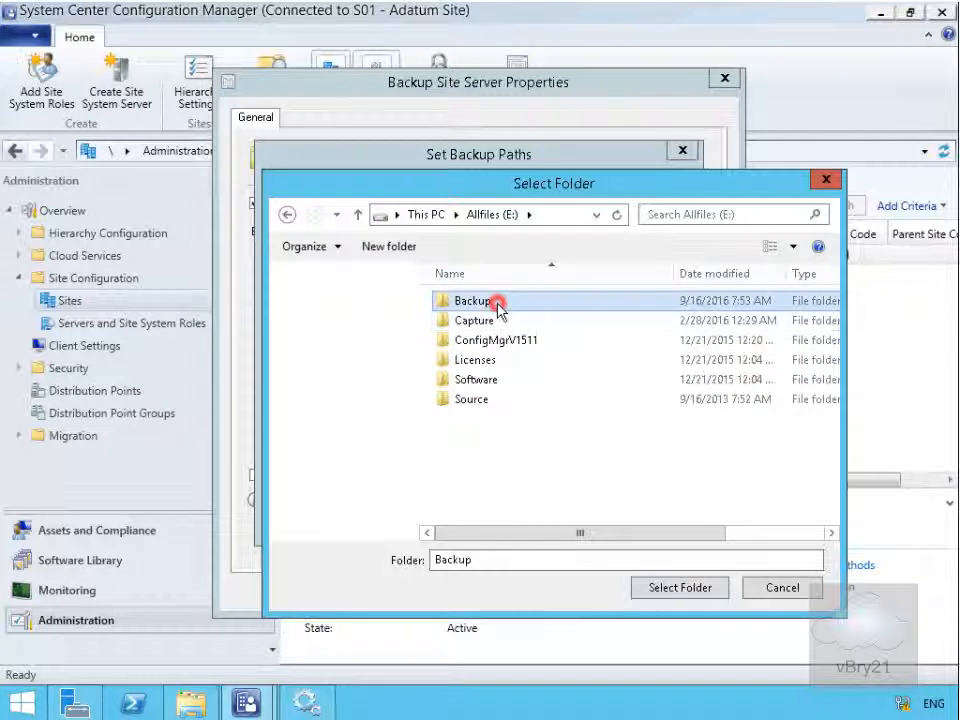
{"action": "left_click", "coordinate": [666, 590]}
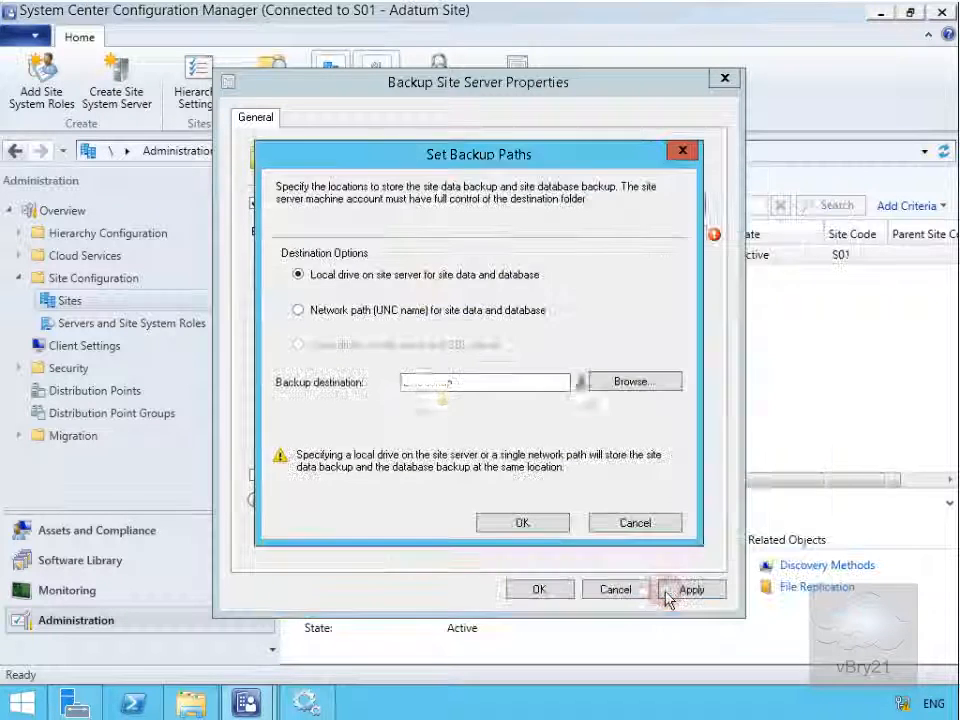
{"action": "left_click", "coordinate": [522, 523]}
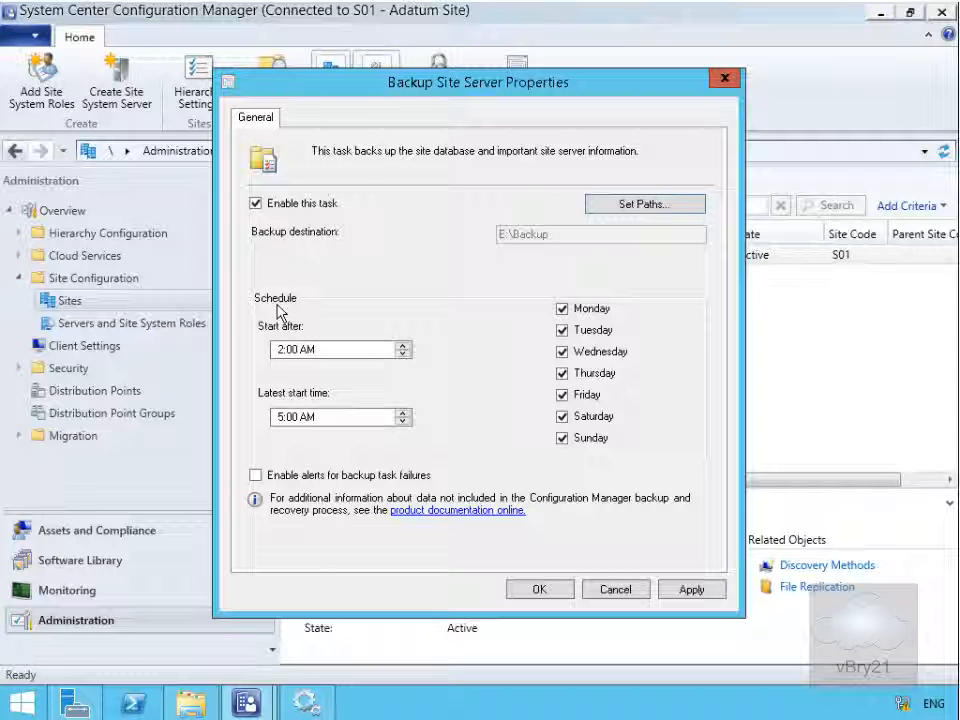
Set the backup schedule to start after 12:00 AM and save the site maintenance settings
{"action": "left_click", "coordinate": [281, 349]}
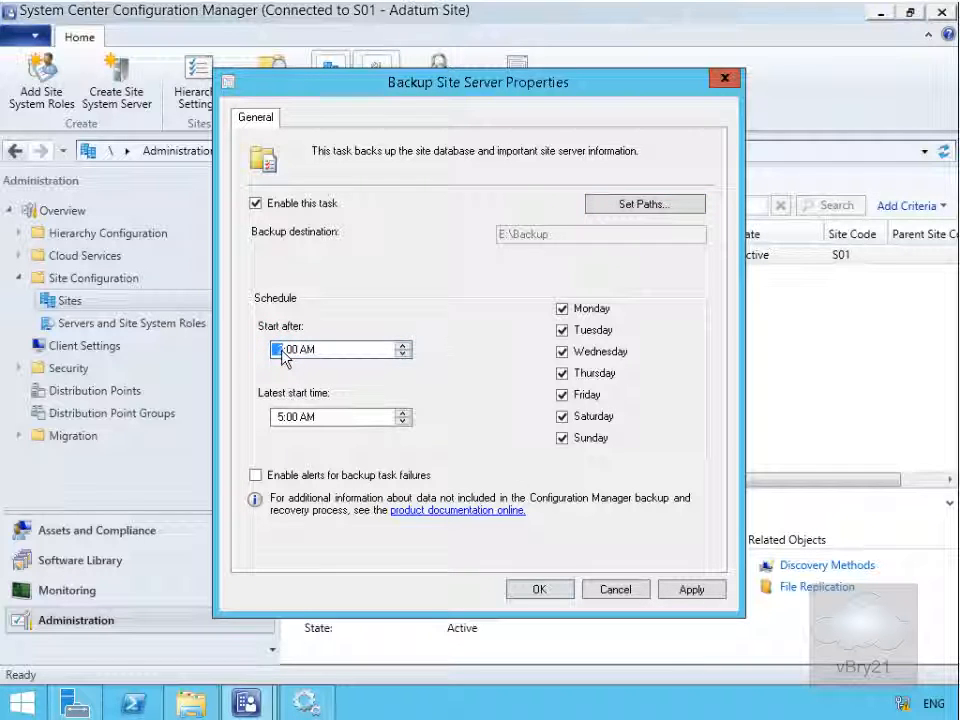
{"action": "type", "text": "12"}
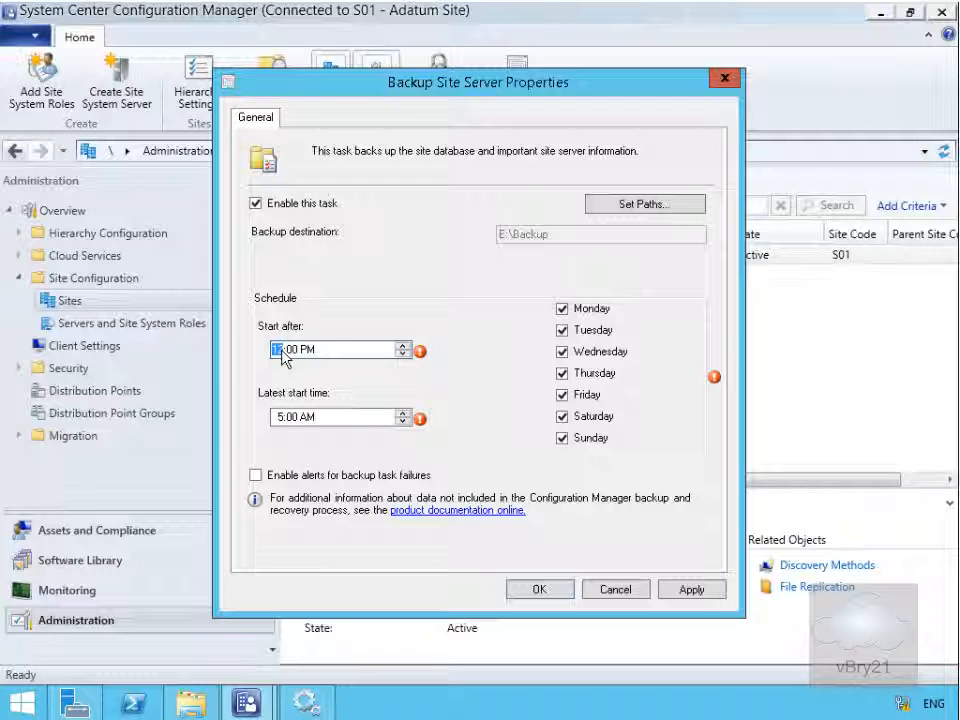
{"action": "left_click", "coordinate": [303, 352]}
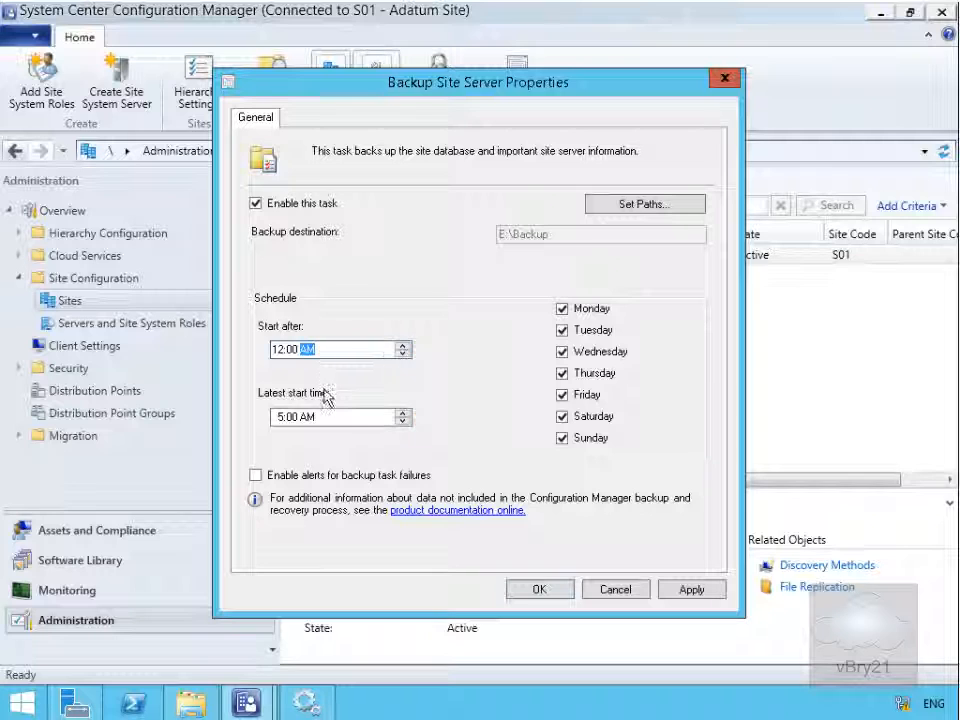
{"action": "left_click", "coordinate": [329, 419]}
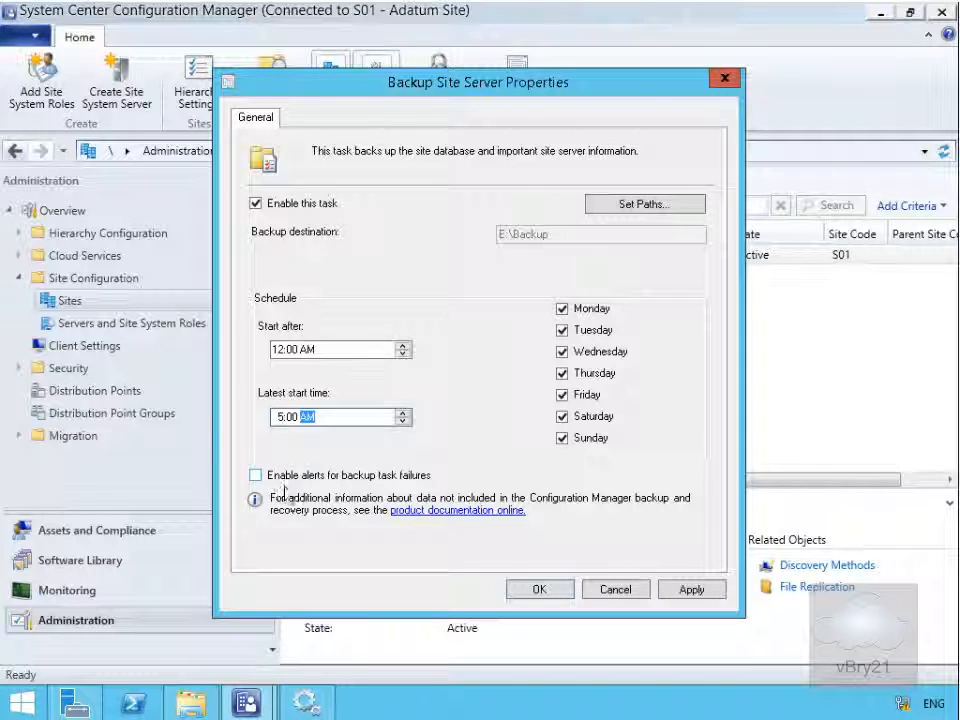
{"action": "left_click", "coordinate": [535, 591]}
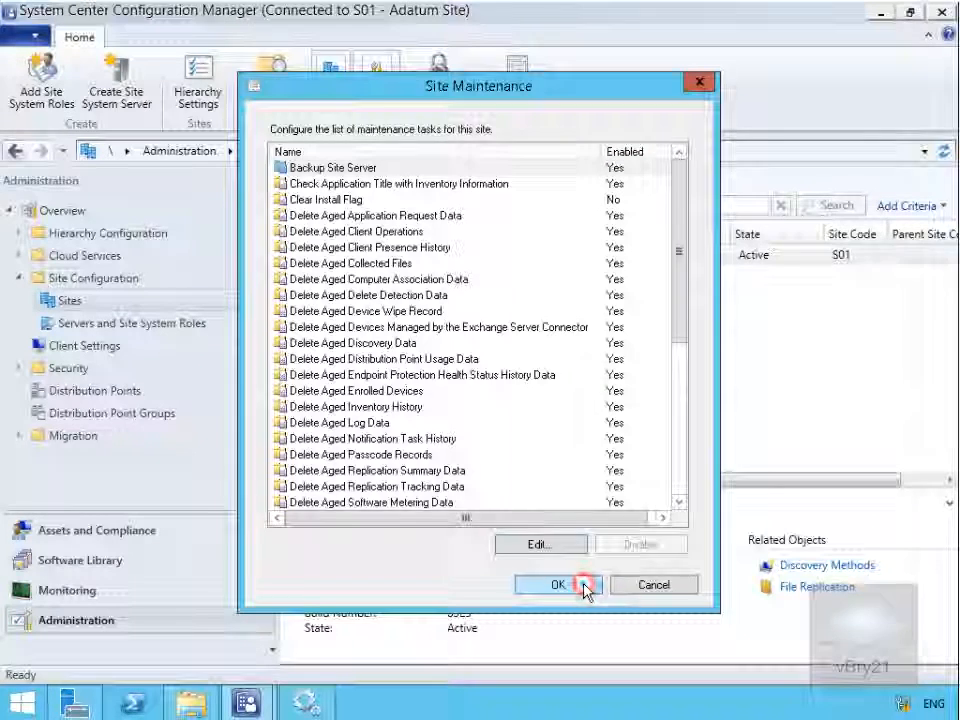
{"action": "left_click", "coordinate": [585, 588]}
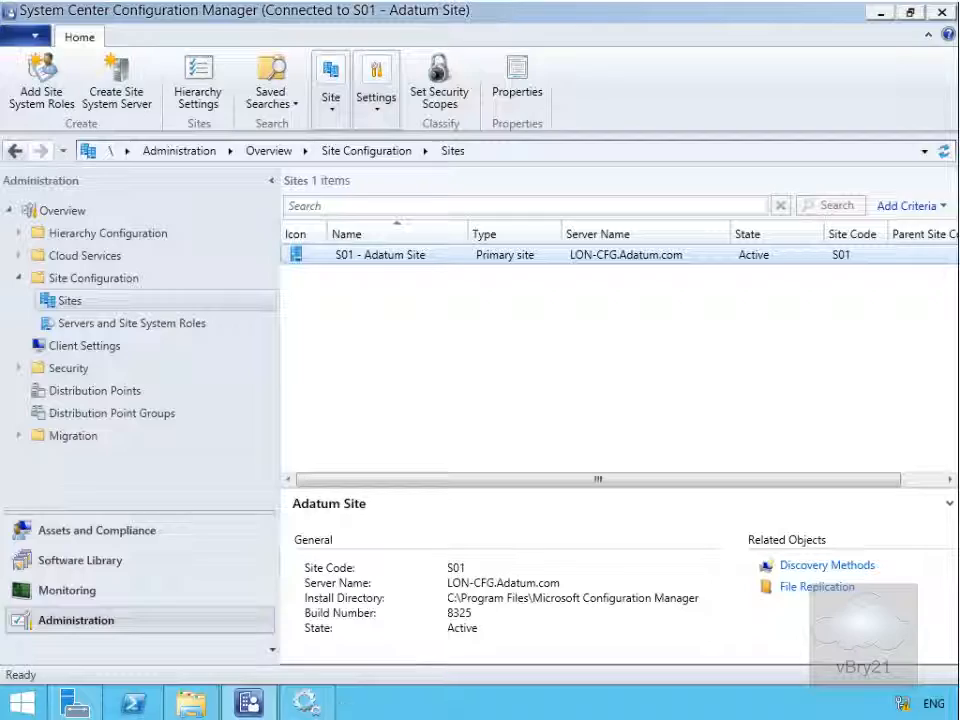
Switch to the Services console and start the SMS_SITE_BACKUP service
{"action": "left_click", "coordinate": [308, 703]}
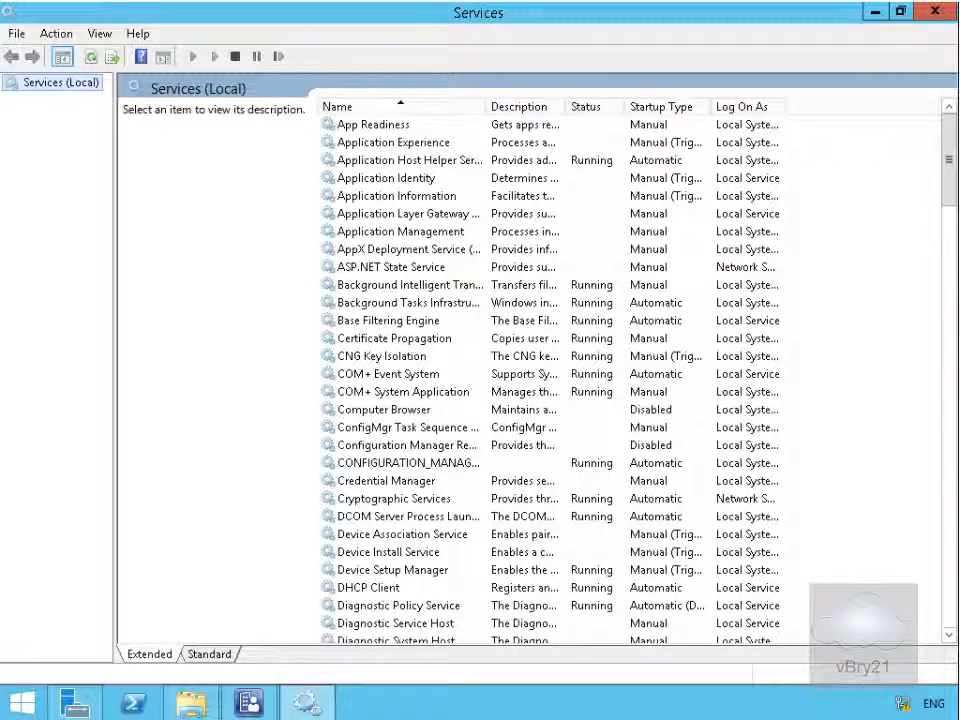
{"action": "left_click_drag", "start_coordinate": [952, 170], "coordinate": [950, 403]}
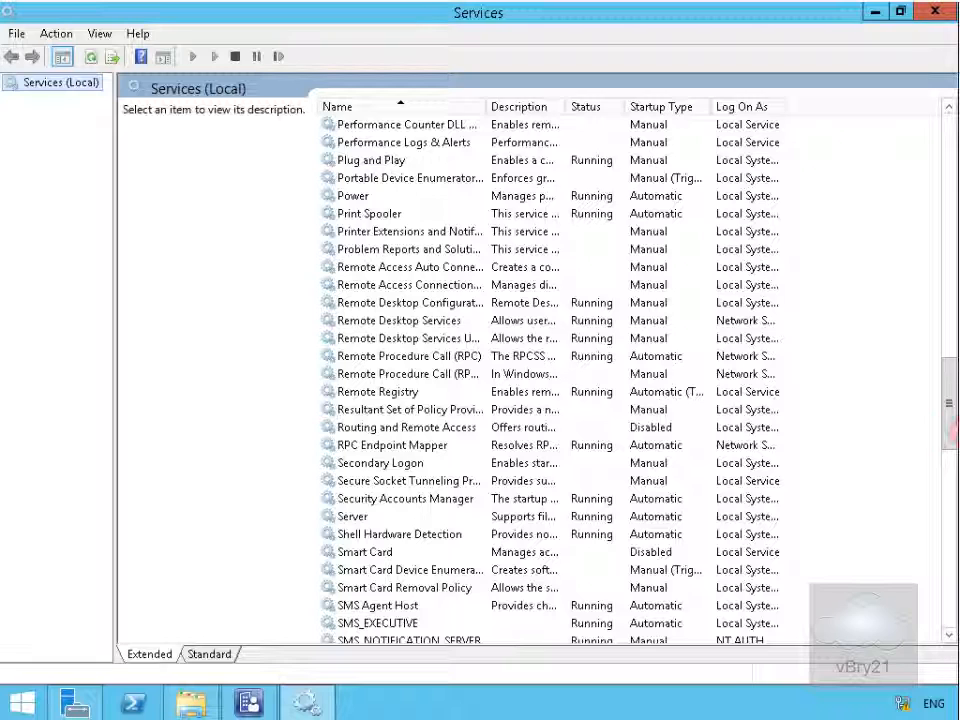
{"action": "left_click", "coordinate": [951, 634]}
{"action": "left_click", "coordinate": [951, 634]}
{"action": "left_click", "coordinate": [951, 634]}
{"action": "left_click", "coordinate": [951, 634]}
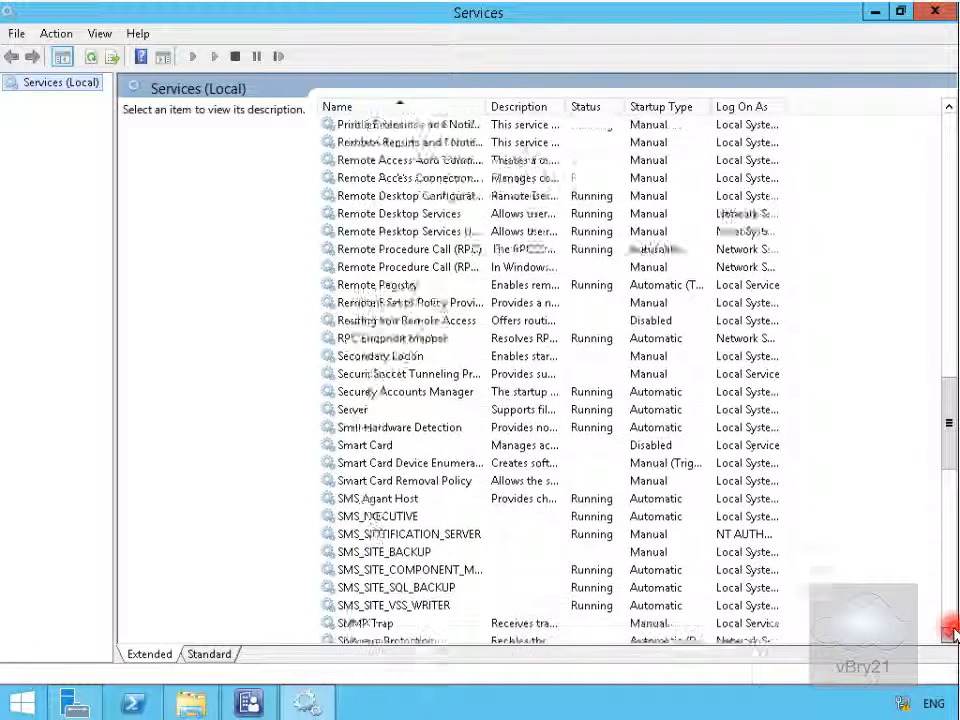
{"action": "left_click", "coordinate": [951, 634]}
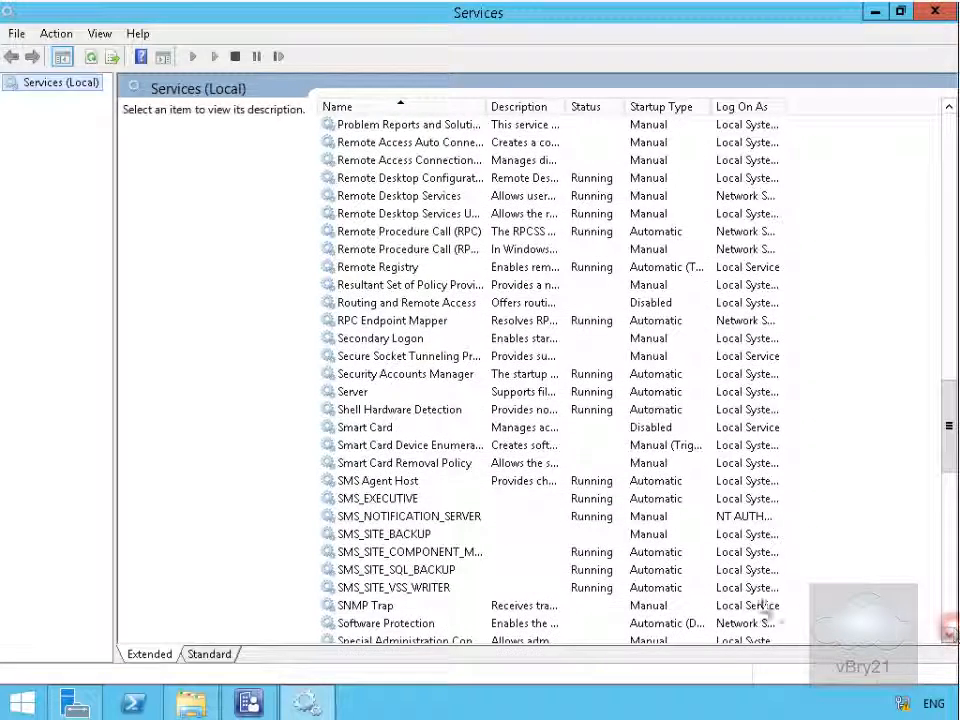
{"action": "left_click", "coordinate": [410, 538]}
{"action": "right_click", "coordinate": [413, 540]}
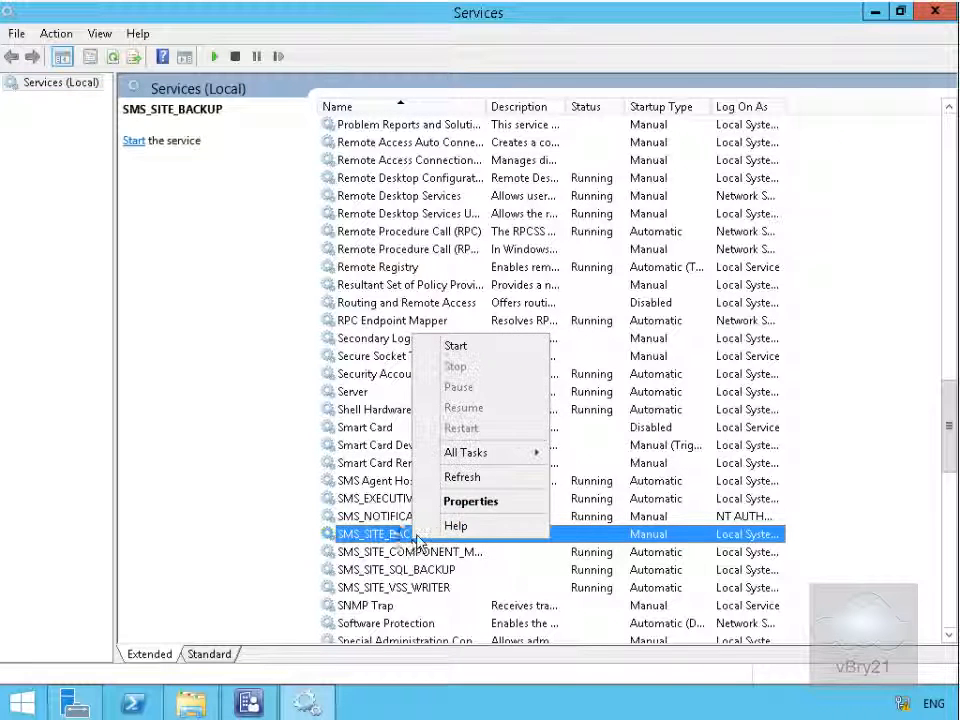
{"action": "left_click", "coordinate": [455, 346]}
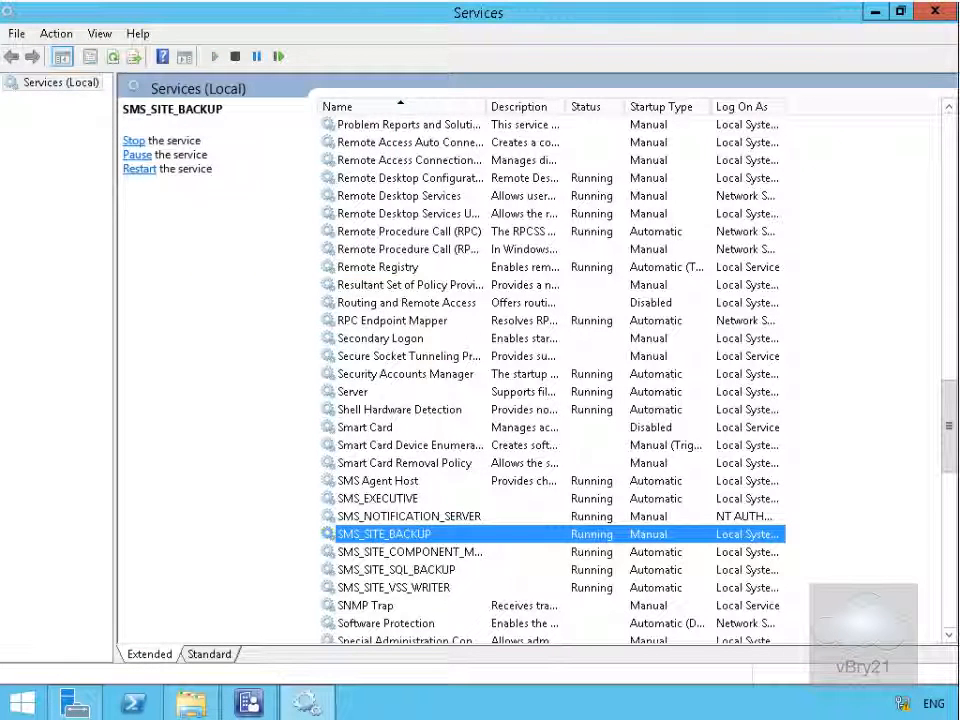
Open smsbkup.log from C:\Program Files\Microsoft Configuration Manager\Logs in a maximized log viewer to follow the backup progress
{"action": "left_click", "coordinate": [192, 705]}
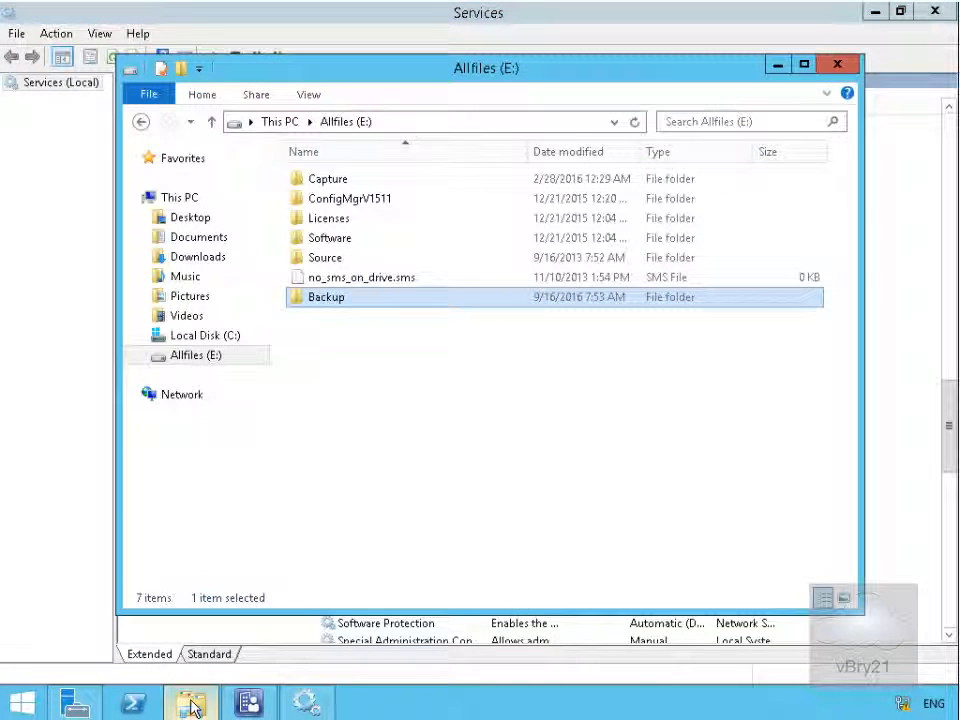
{"action": "left_click", "coordinate": [224, 341]}
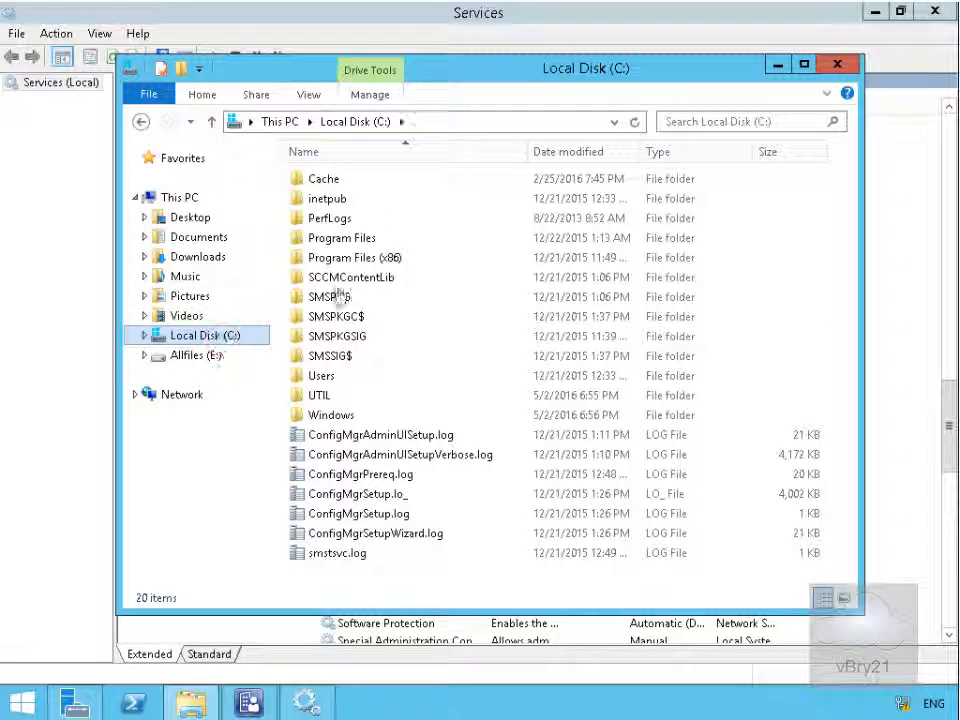
{"action": "left_click", "coordinate": [367, 240]}
{"action": "double_click", "coordinate": [369, 243]}
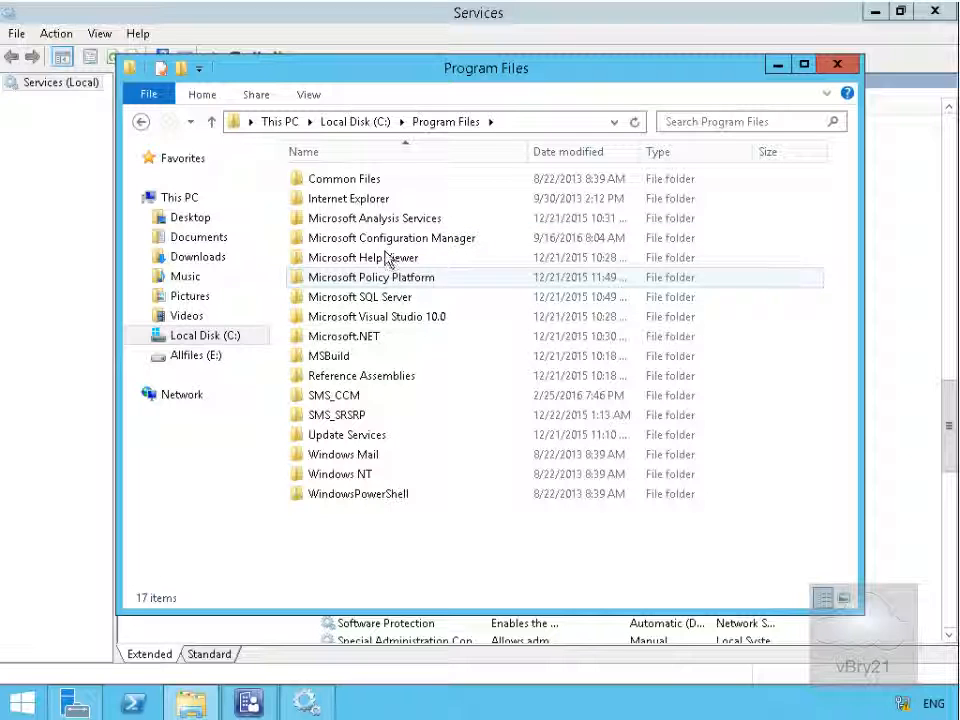
{"action": "double_click", "coordinate": [386, 239]}
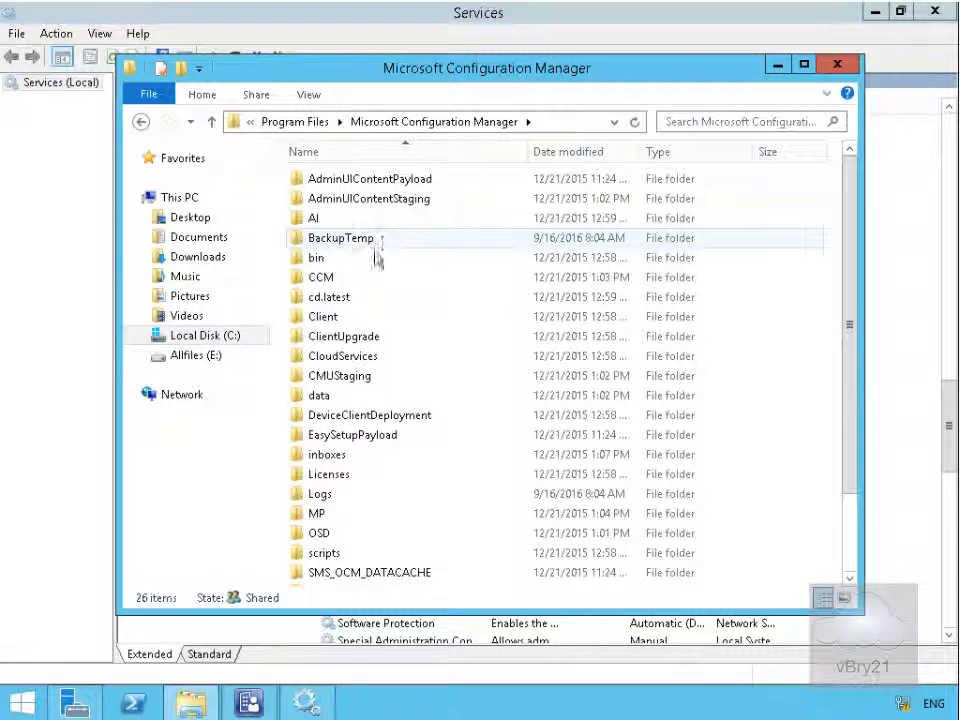
{"action": "double_click", "coordinate": [321, 494]}
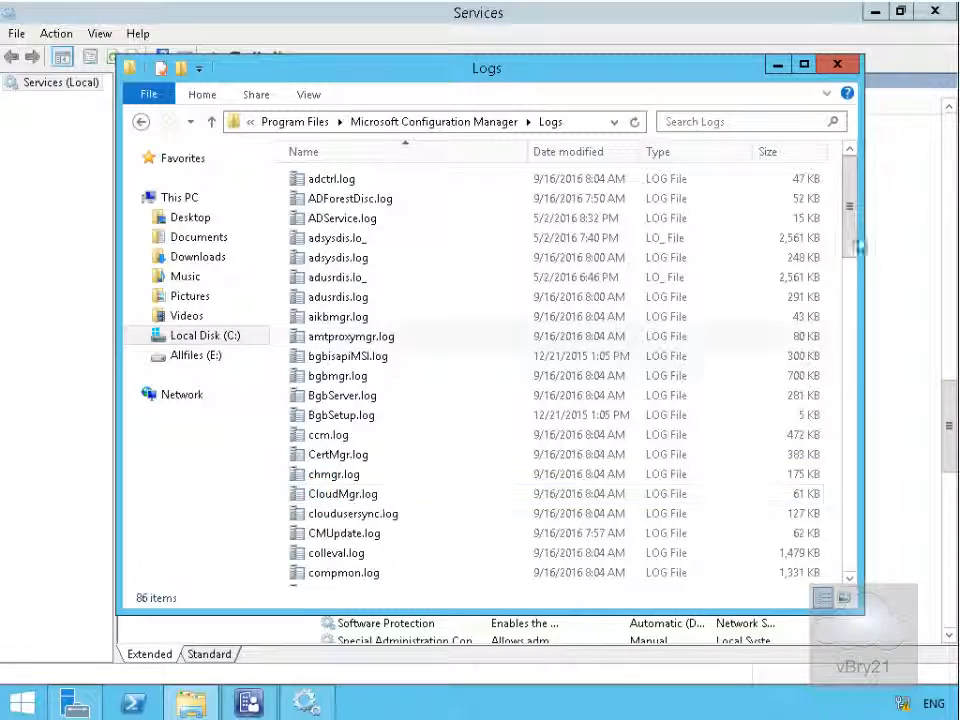
{"action": "left_click_drag", "start_coordinate": [856, 246], "coordinate": [868, 476]}
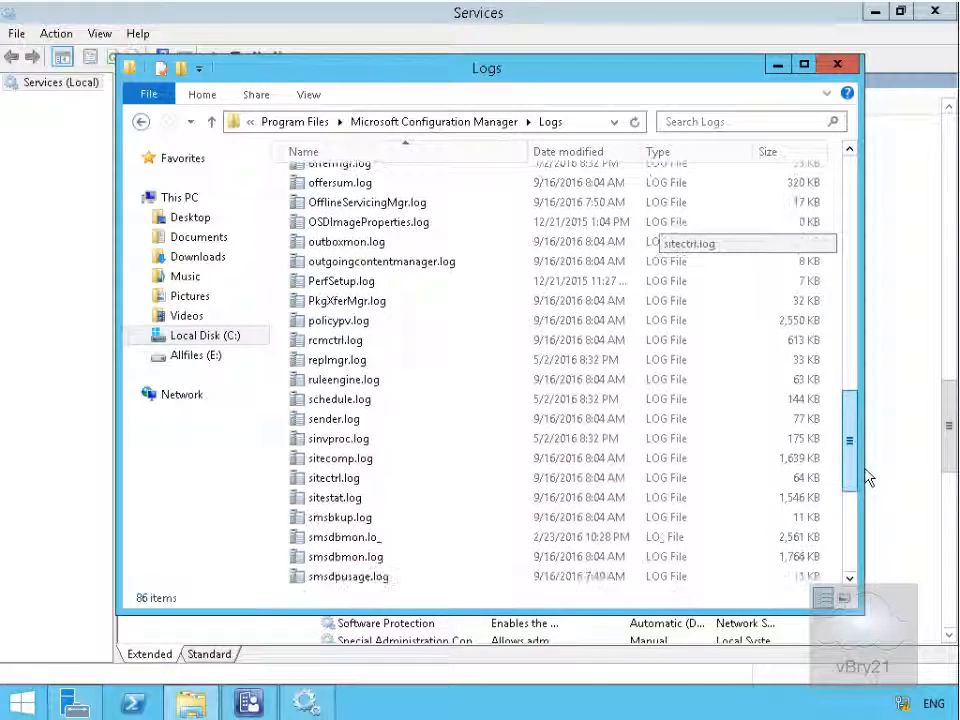
{"action": "double_click", "coordinate": [336, 520]}
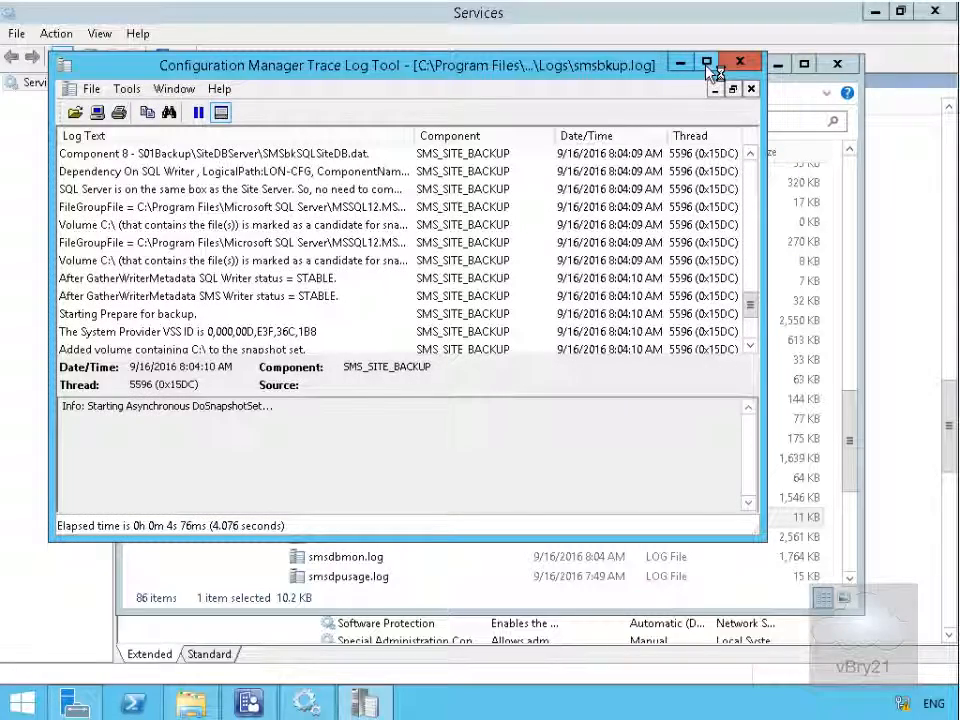
{"action": "left_click", "coordinate": [708, 64]}
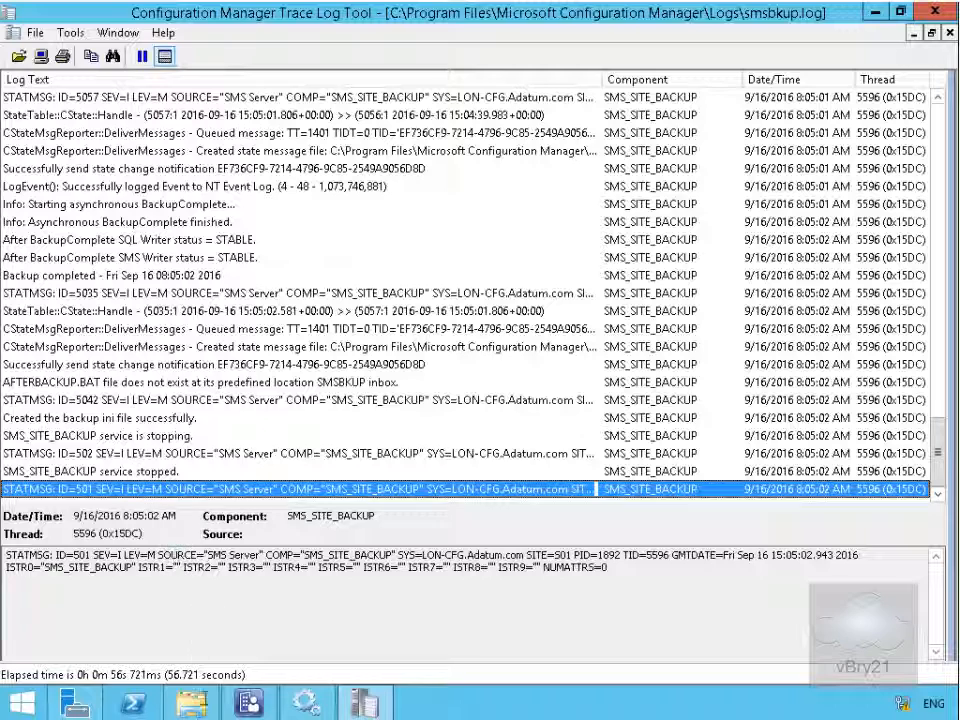
Switch to File Explorer, open the S01Backup folder in E:\Backup, and examine the contents of its CD.Latest folder
{"action": "left_click", "coordinate": [200, 706]}
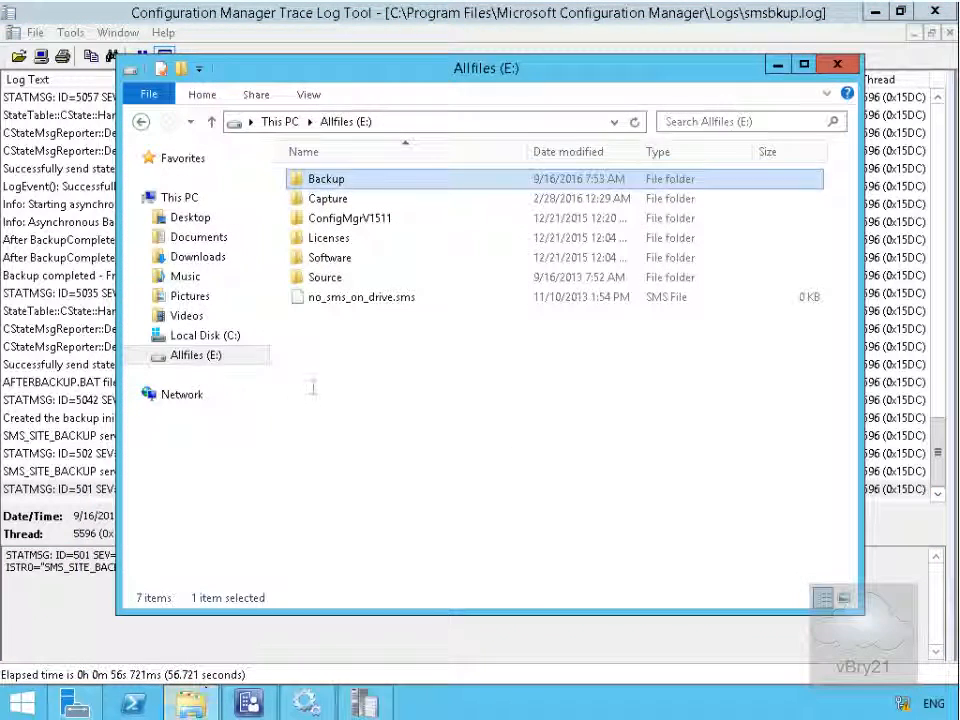
{"action": "double_click", "coordinate": [331, 183]}
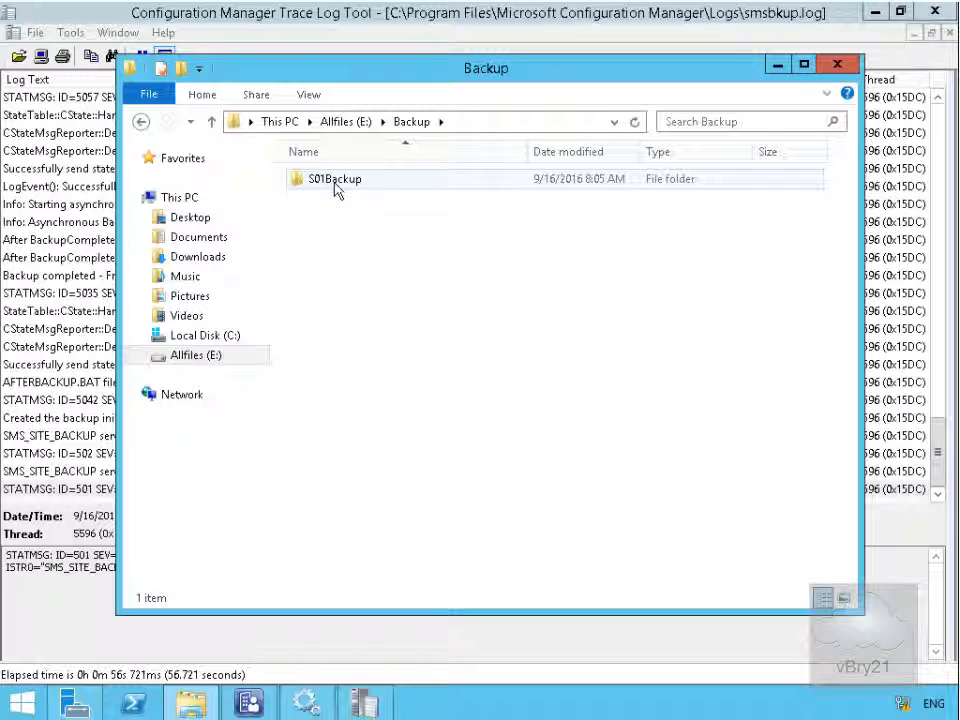
{"action": "double_click", "coordinate": [336, 188]}
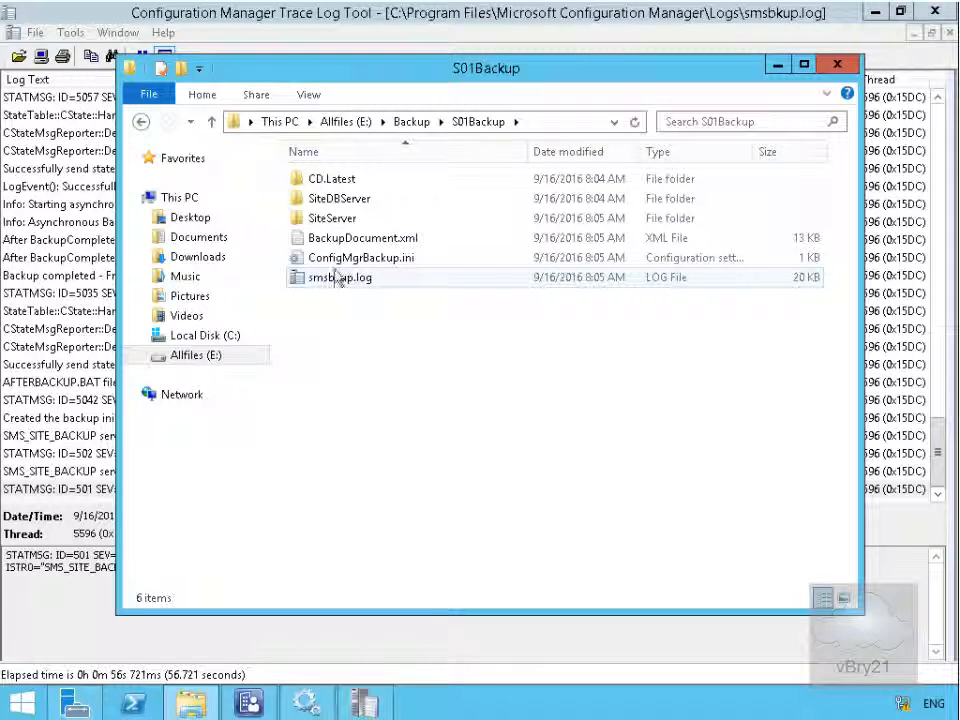
{"action": "double_click", "coordinate": [334, 179]}
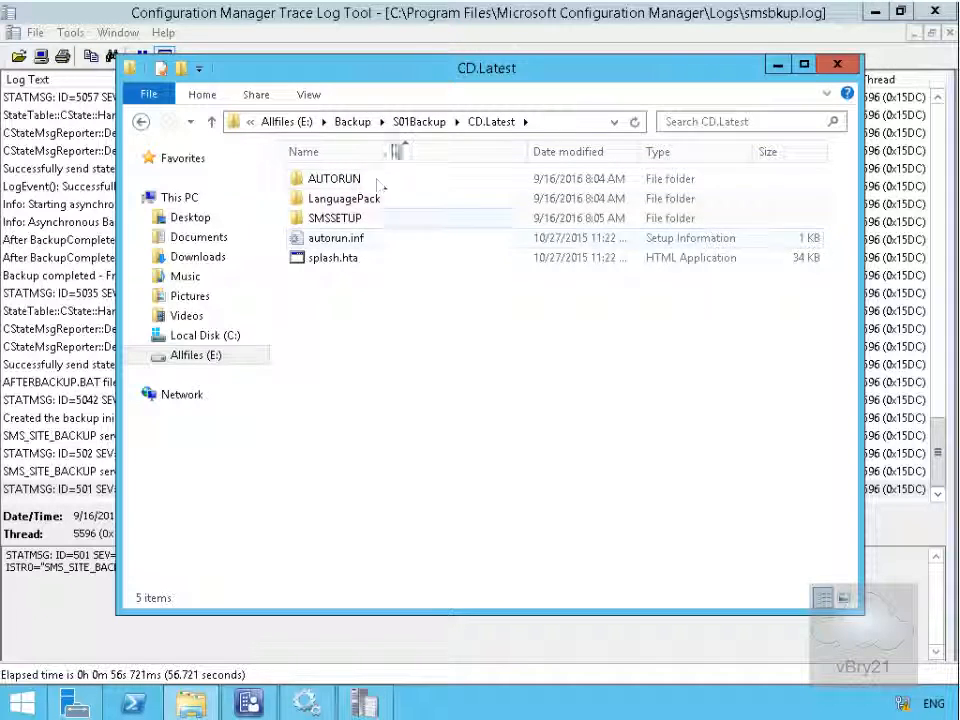
{"action": "left_click", "coordinate": [410, 122]}
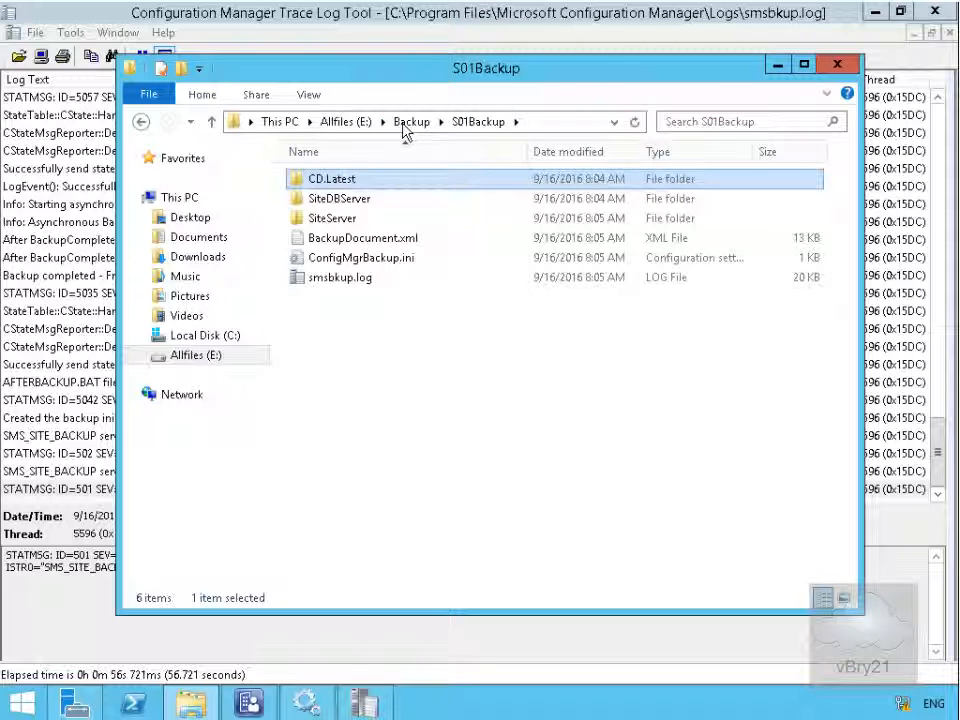
Examine the backed-up database files in SiteDBServer and the site server files in SiteServer\SMSServer within S01Backup
{"action": "double_click", "coordinate": [345, 199]}
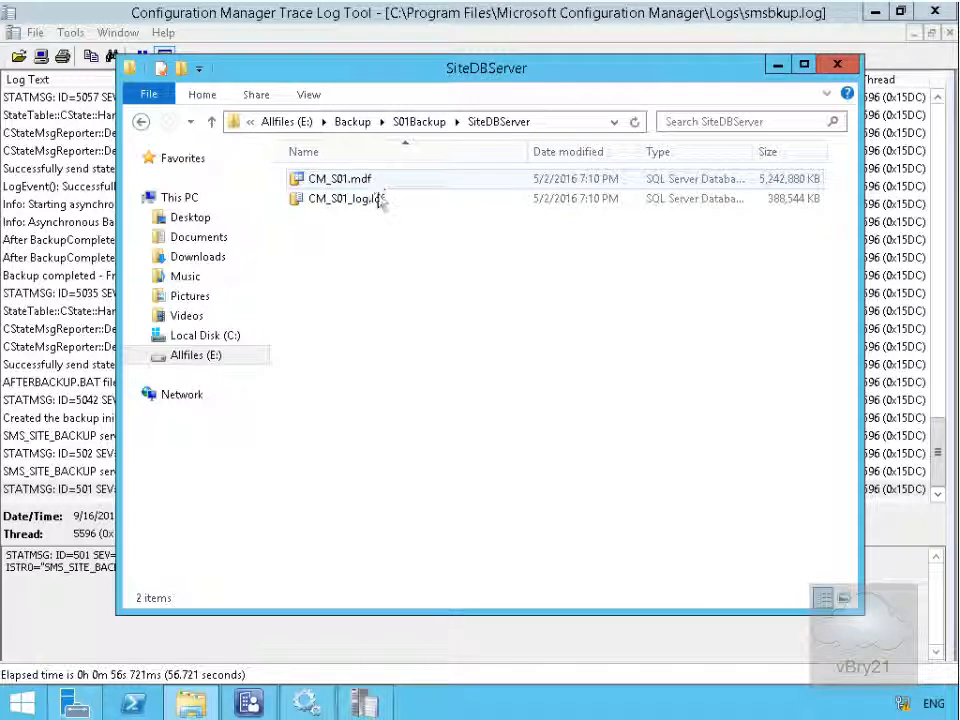
{"action": "left_click", "coordinate": [420, 121]}
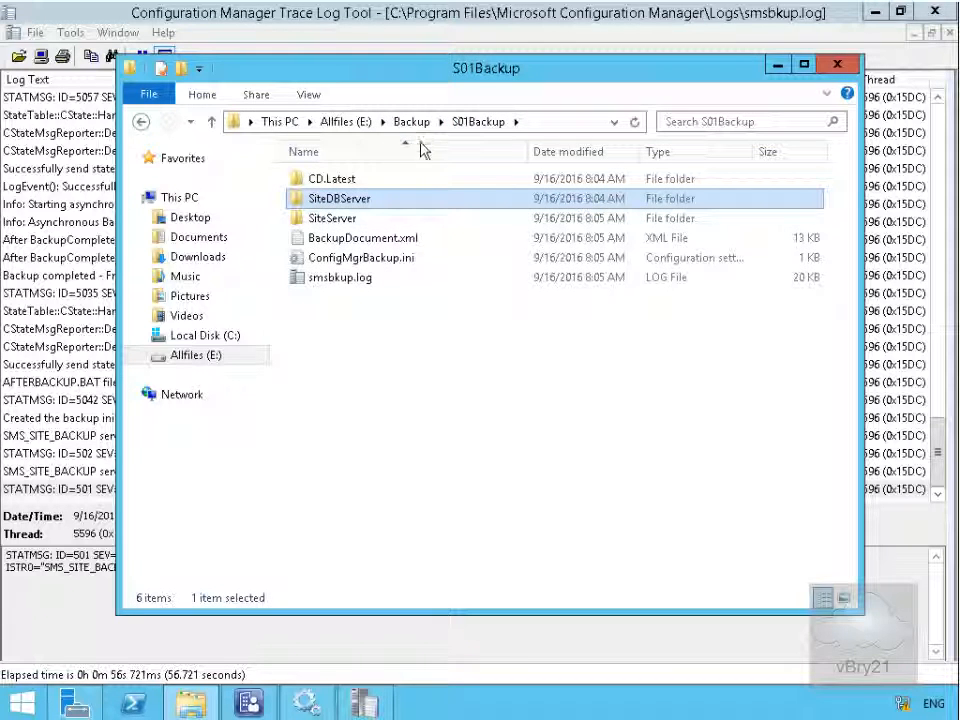
{"action": "double_click", "coordinate": [343, 220]}
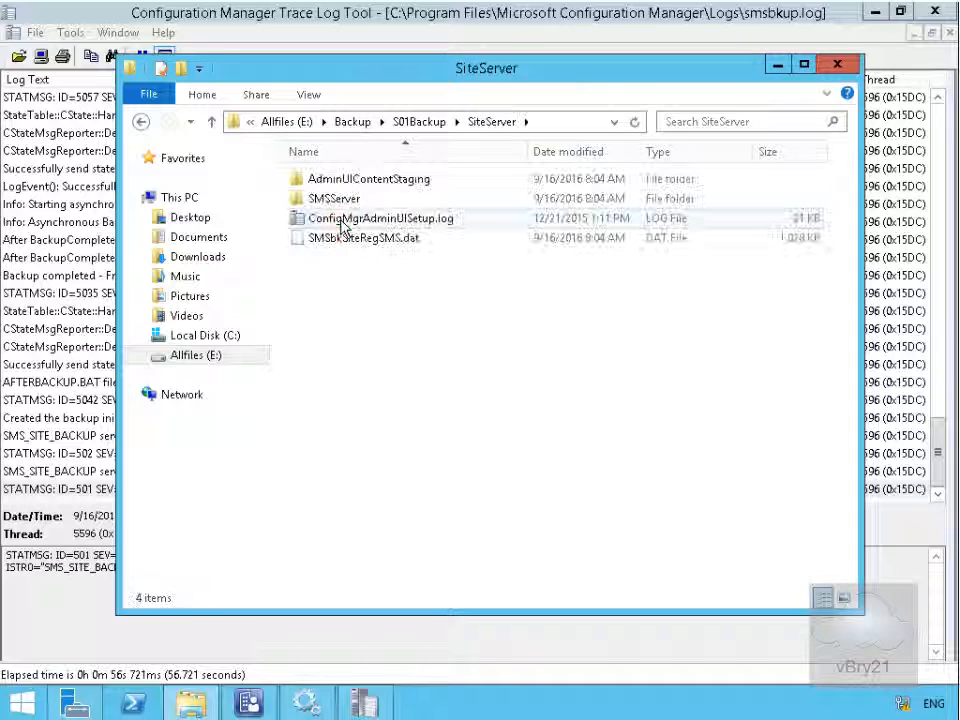
{"action": "double_click", "coordinate": [330, 198]}
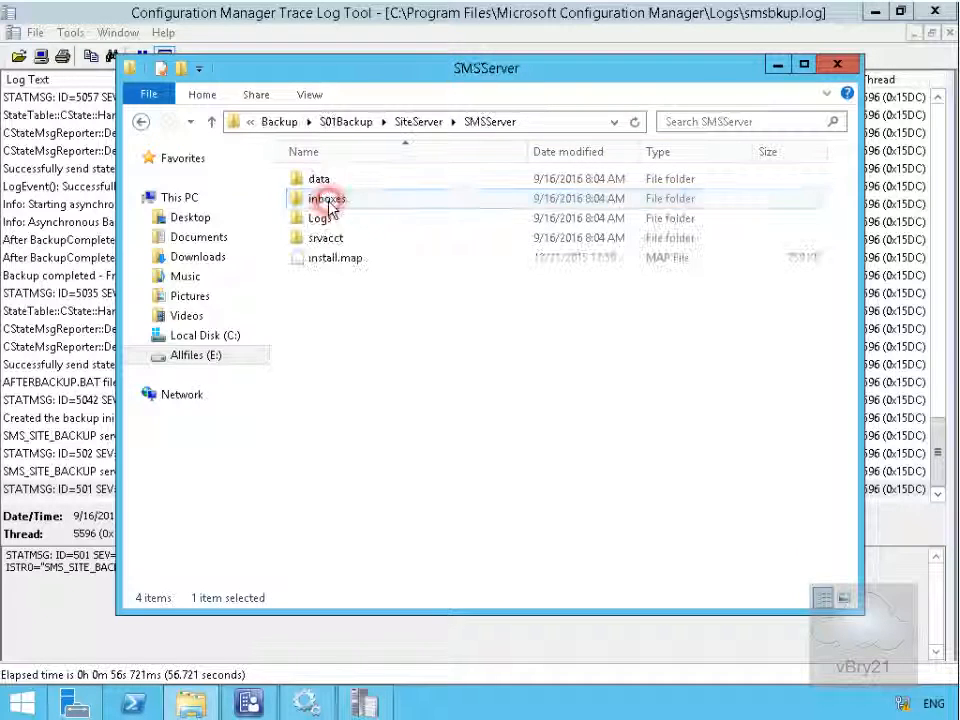